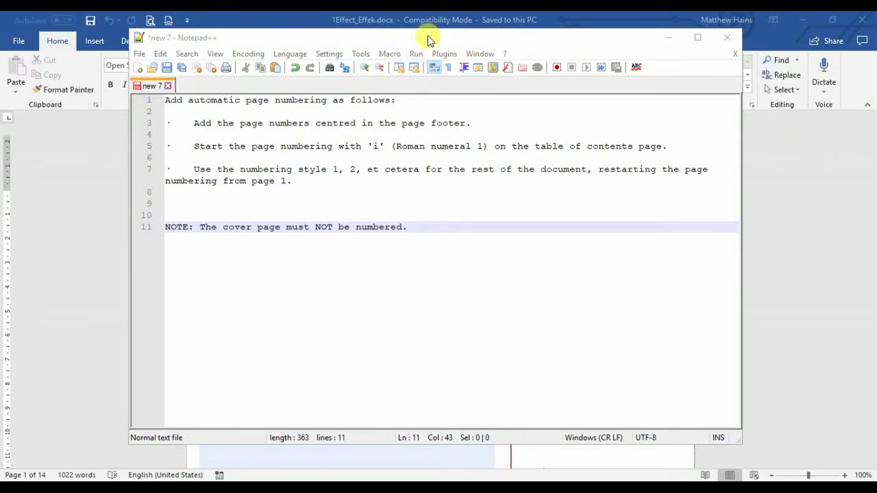
# - Read the page-numbering instructions in the Notepad++ notes window
pyautogui.moveTo(427, 37)
pyautogui.mouseDown()
pyautogui.moveTo(435, 41)
pyautogui.moveTo(430, 50)
pyautogui.mouseUp()
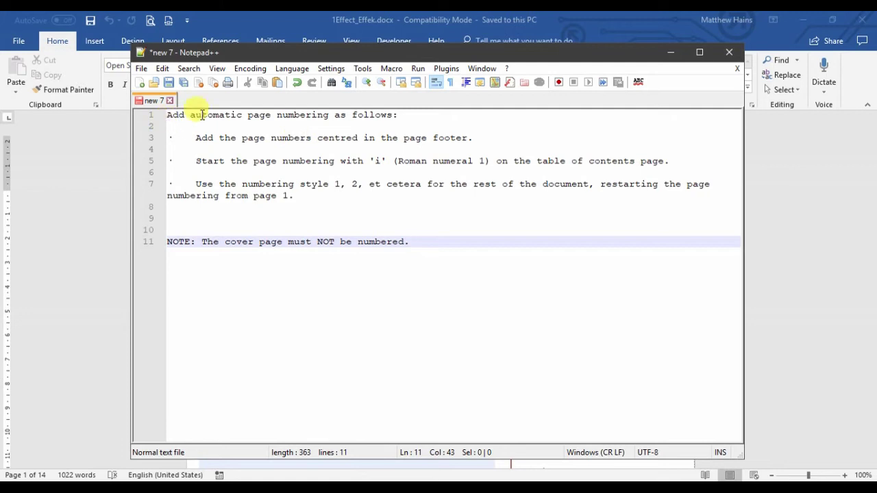
pyautogui.click(400, 114)
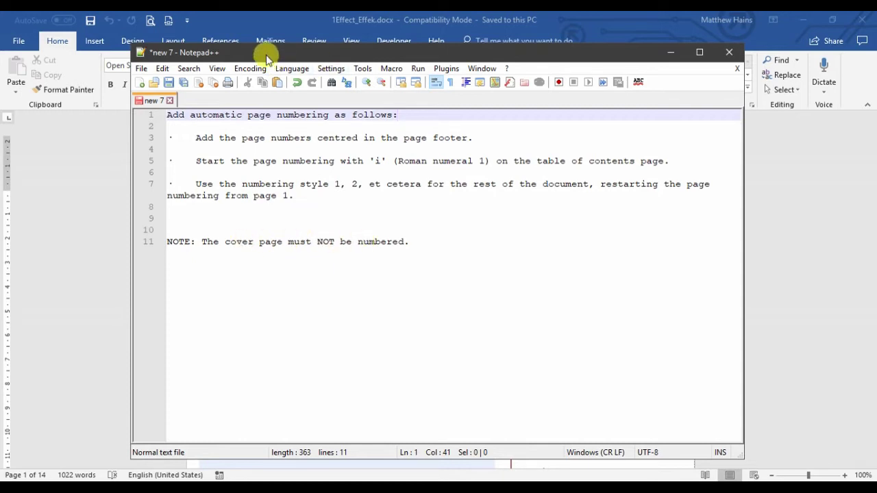
# - Switch to Word and scroll past the cover page to the Table of Contents page
pyautogui.hotkey('alt', 'Tab')
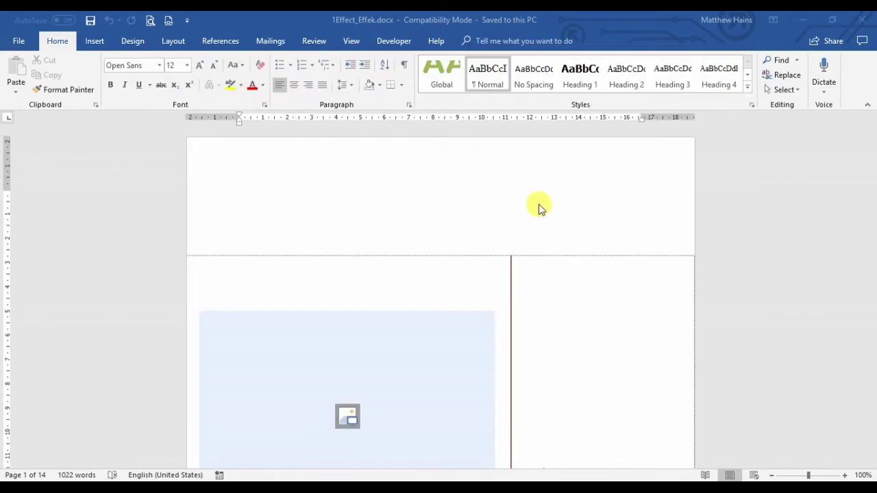
pyautogui.scroll(-3, 743, 259)
pyautogui.scroll(-3, 741, 255)
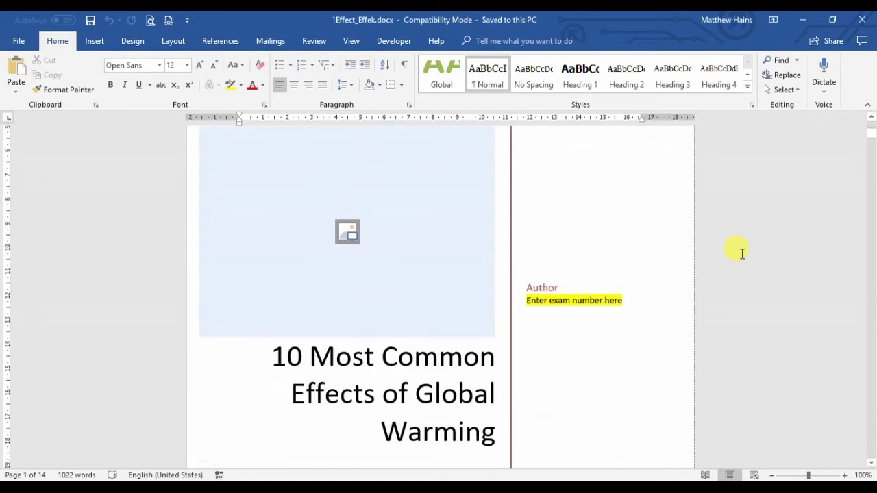
pyautogui.scroll(-2, 742, 254)
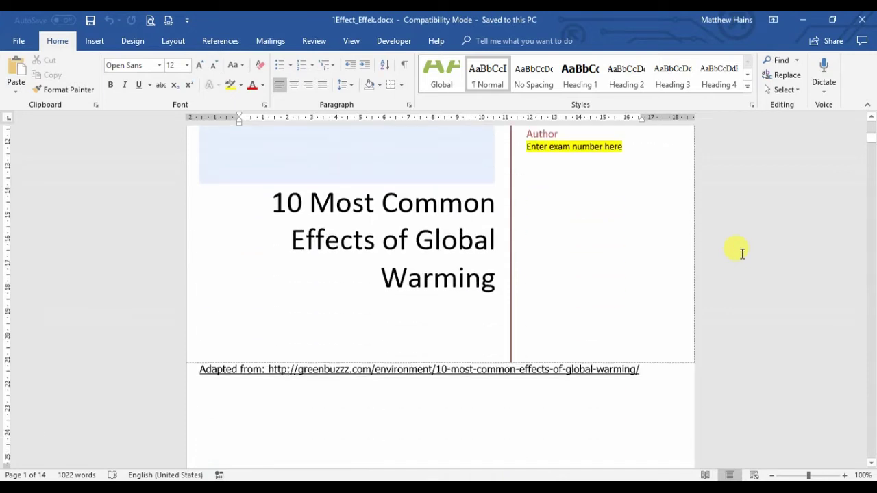
pyautogui.scroll(-3, 742, 253)
pyautogui.scroll(-4, 742, 253)
pyautogui.scroll(-1, 742, 253)
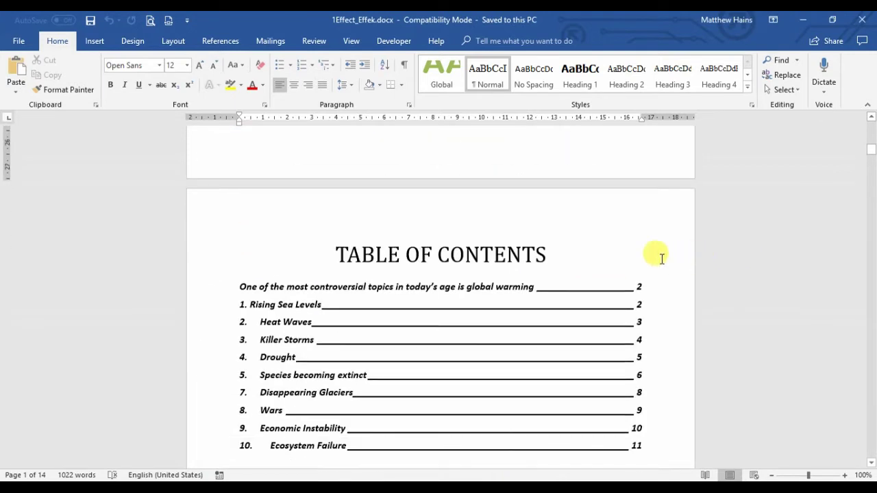
pyautogui.click(626, 253)
pyautogui.scroll(-5, 724, 280)
pyautogui.scroll(8, 729, 289)
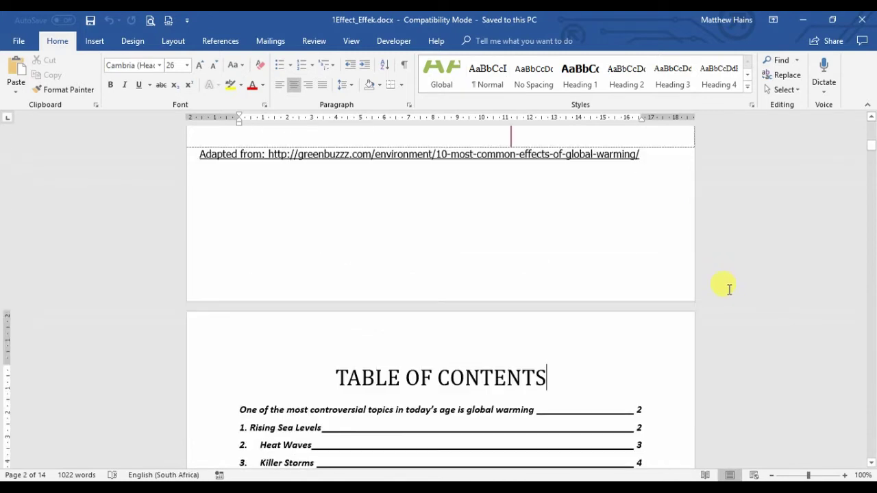
# - Turn off Link to Previous for the contents page's section 2 header
pyautogui.doubleClick(462, 290)
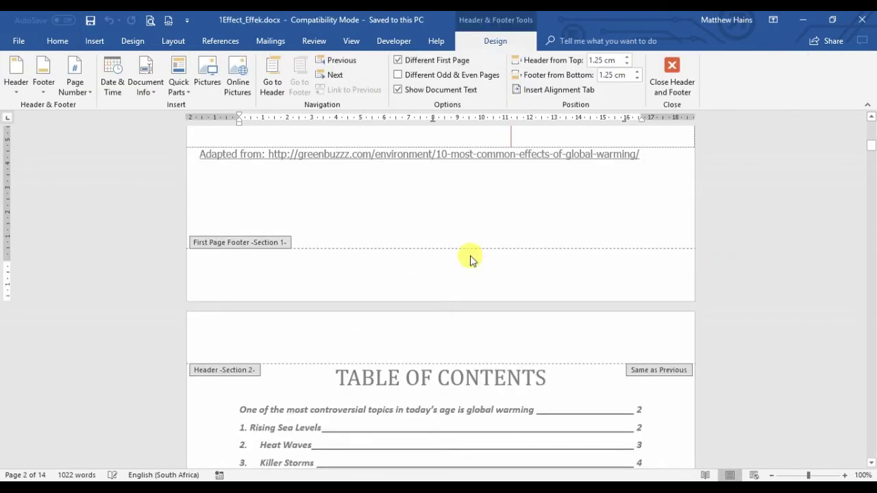
pyautogui.scroll(4, 459, 268)
pyautogui.scroll(6, 460, 269)
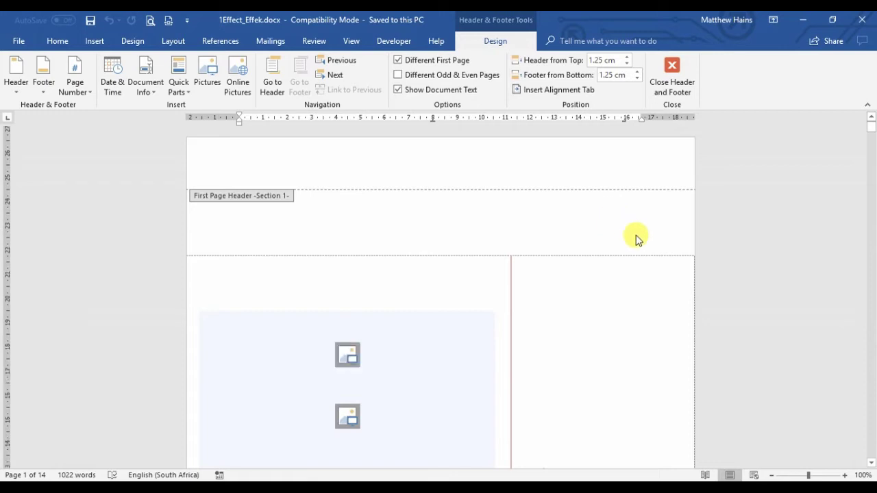
pyautogui.scroll(-10, 635, 236)
pyautogui.scroll(-5, 635, 256)
pyautogui.scroll(-1, 635, 255)
pyautogui.scroll(-2, 386, 304)
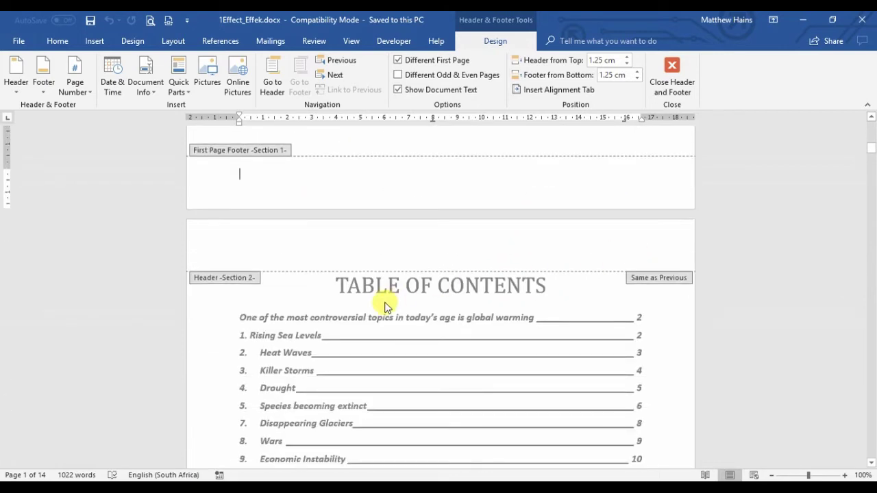
pyautogui.scroll(-1, 354, 253)
pyautogui.click(353, 224)
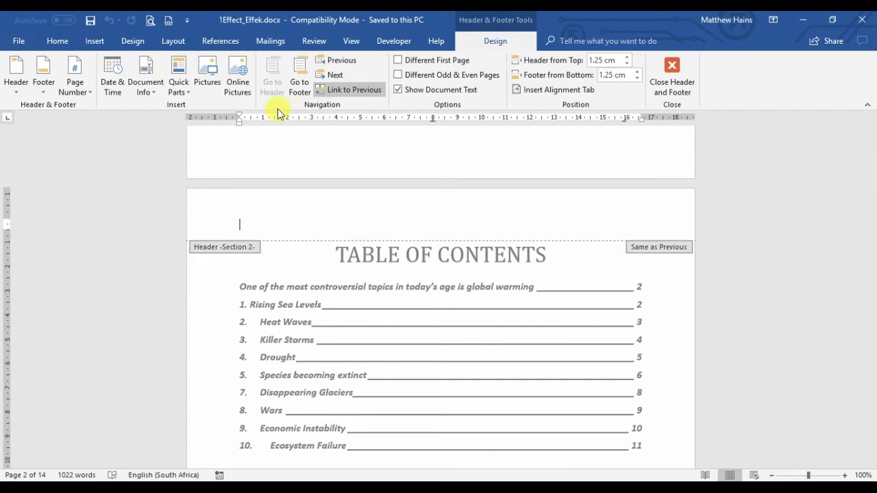
pyautogui.click(353, 93)
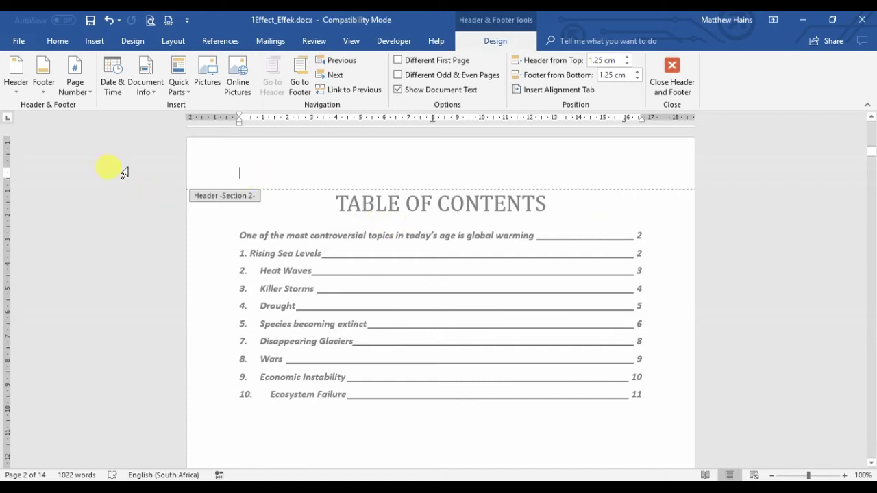
# - Insert a centred Plain Number 2 page number into the contents page footer
pyautogui.click(82, 90)
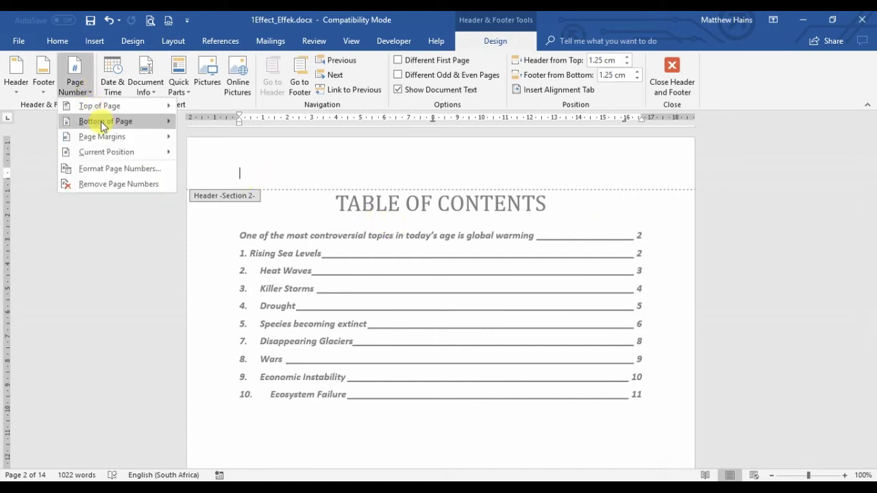
pyautogui.click(101, 121)
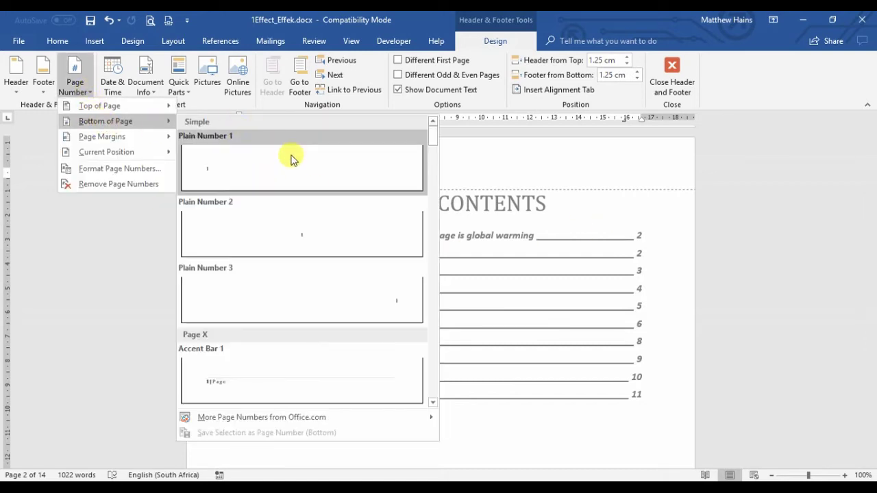
pyautogui.click(278, 232)
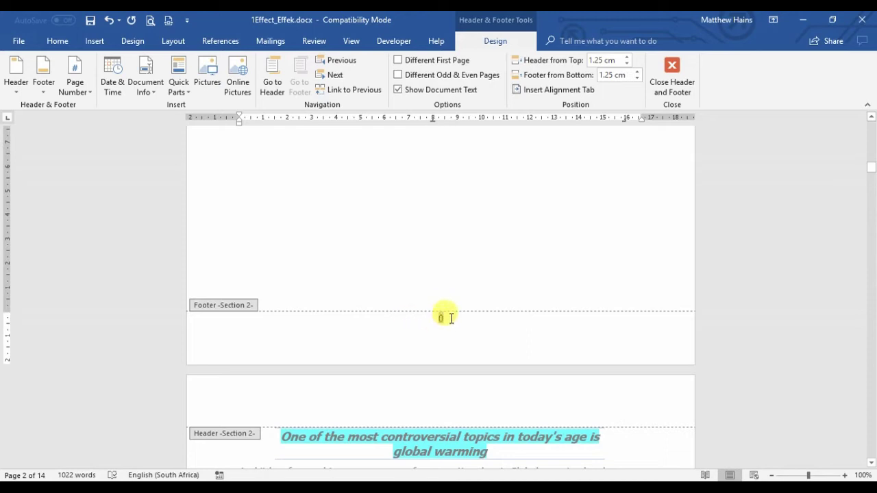
pyautogui.doubleClick(441, 317)
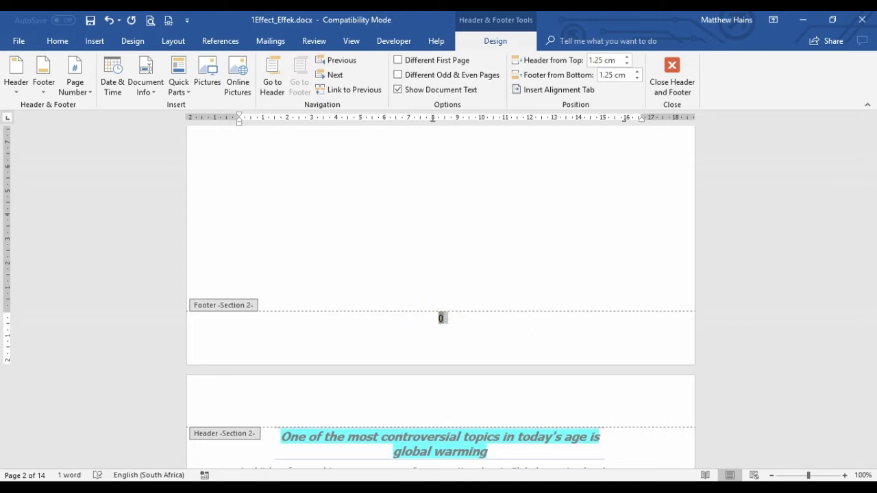
pyautogui.click(443, 318)
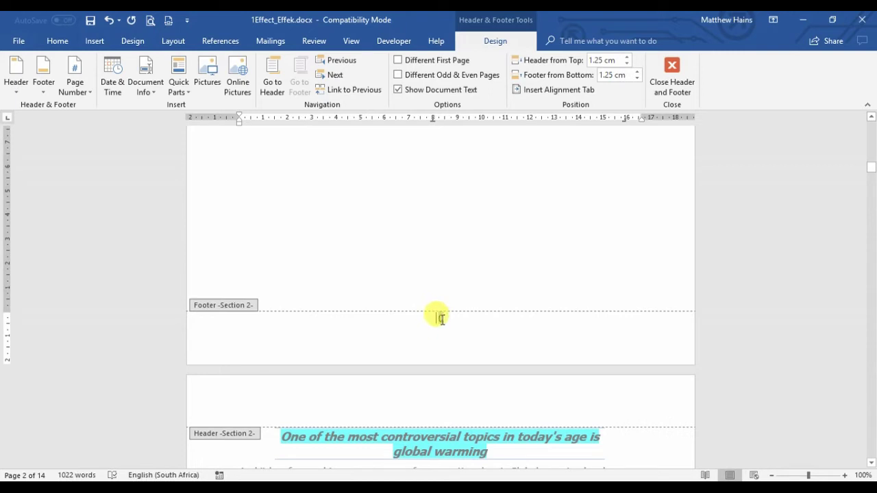
# - Format the contents page numbers as lowercase Roman numerals i, ii, iii starting at i
pyautogui.rightClick(440, 318)
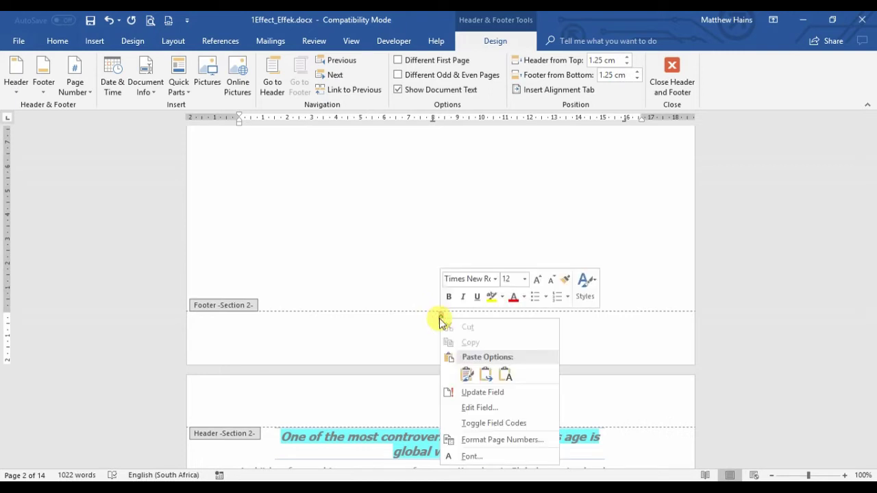
pyautogui.click(472, 439)
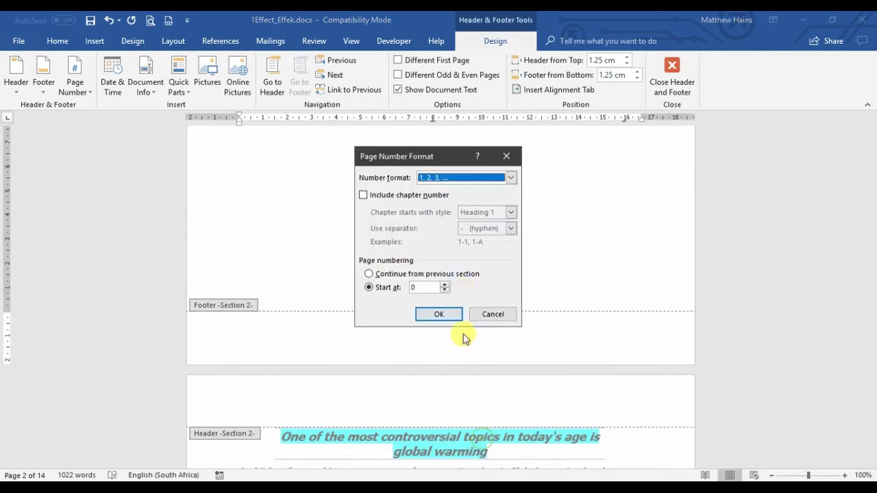
pyautogui.click(507, 179)
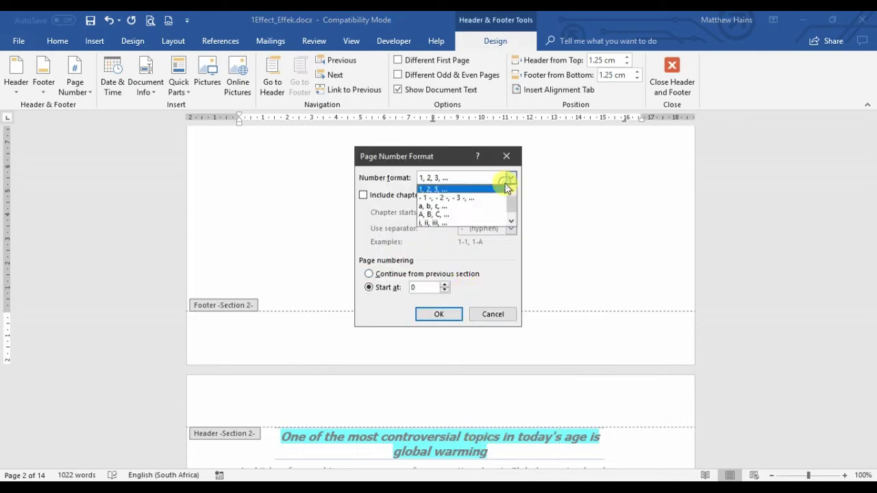
pyautogui.click(459, 222)
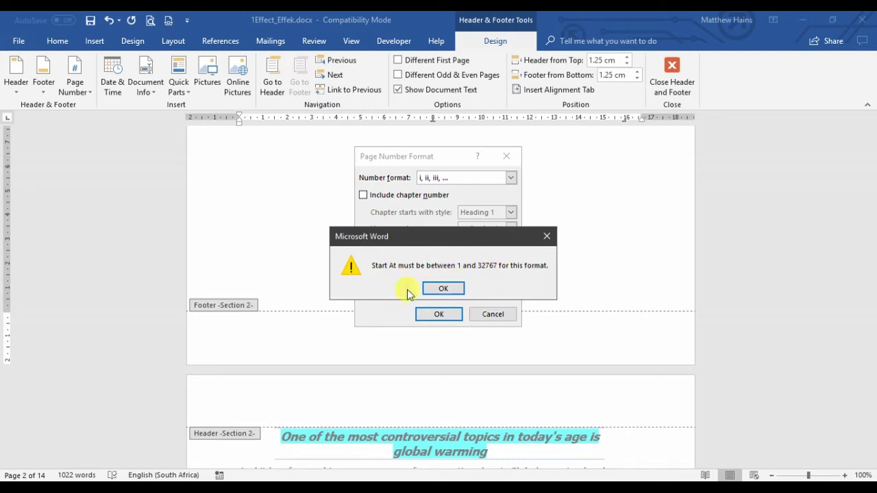
pyautogui.click(444, 288)
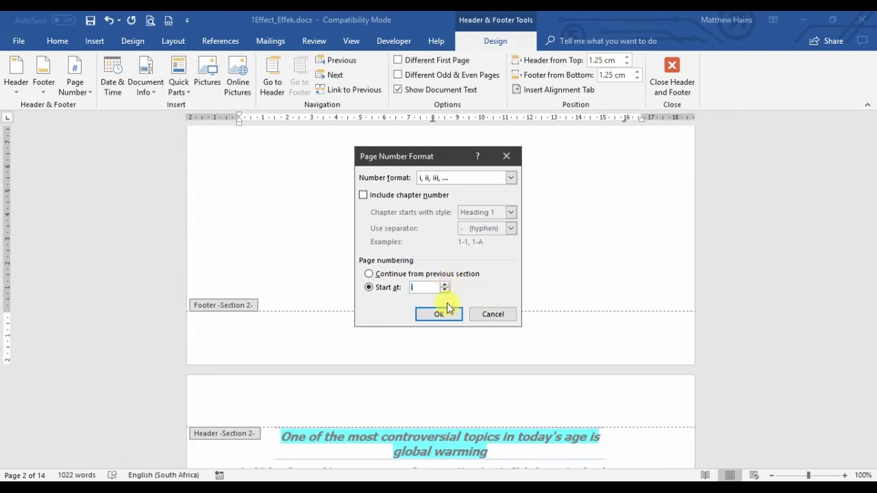
pyautogui.click(441, 313)
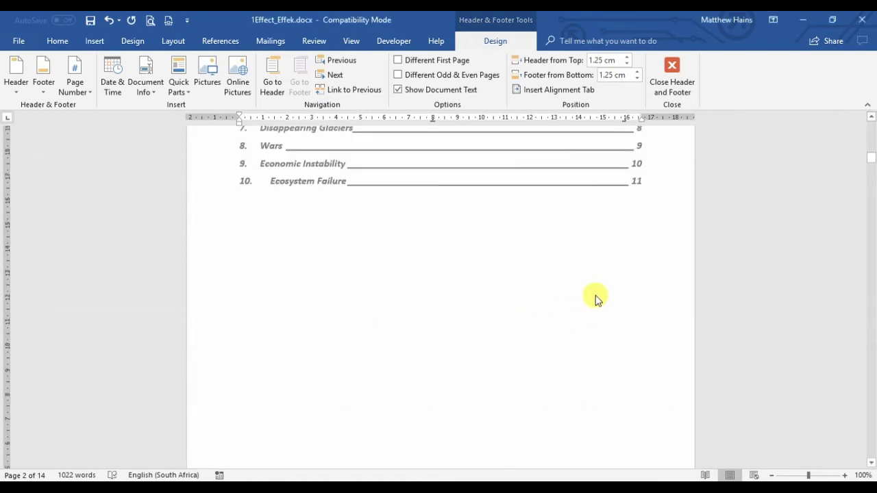
# - Scroll to the contents page and place the cursor in its footer
pyautogui.scroll(5, 594, 298)
pyautogui.scroll(5, 593, 295)
pyautogui.scroll(5, 593, 294)
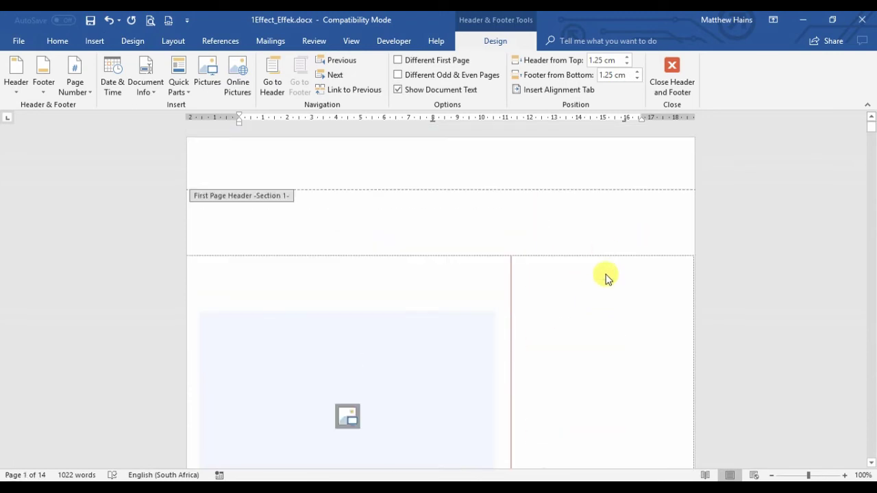
pyautogui.scroll(-6, 605, 277)
pyautogui.scroll(-8, 607, 278)
pyautogui.scroll(-1, 479, 307)
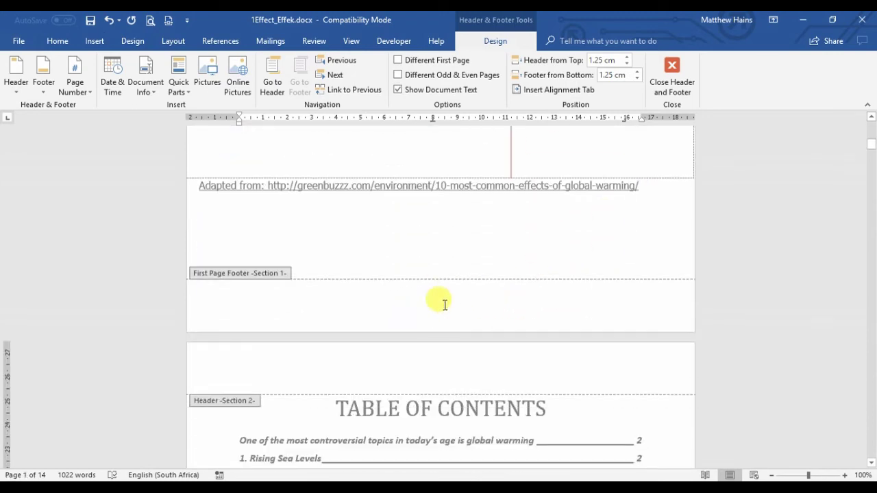
pyautogui.scroll(-3, 657, 297)
pyautogui.scroll(-3, 659, 300)
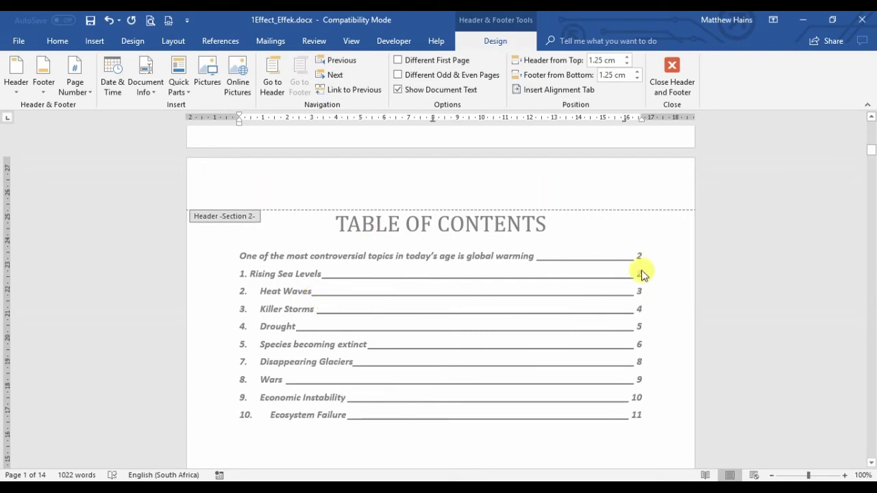
pyautogui.scroll(-1, 644, 275)
pyautogui.scroll(-8, 651, 279)
pyautogui.scroll(-3, 654, 279)
pyautogui.scroll(-4, 656, 279)
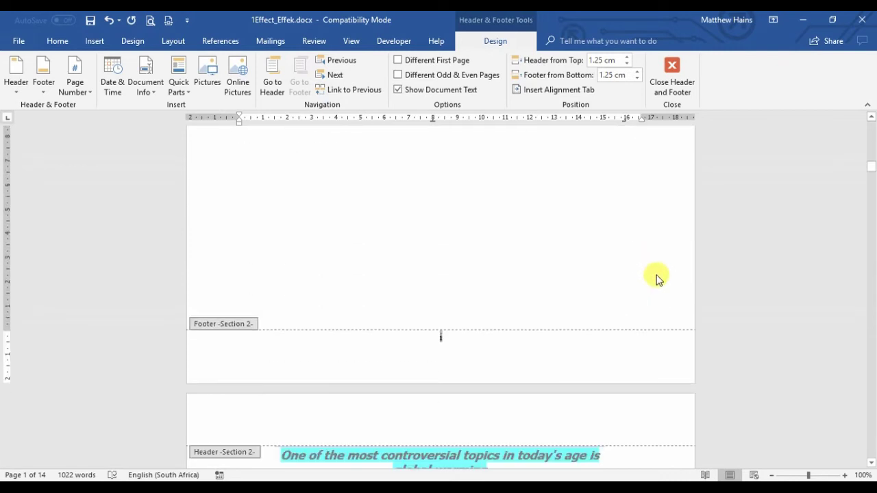
pyautogui.click(438, 334)
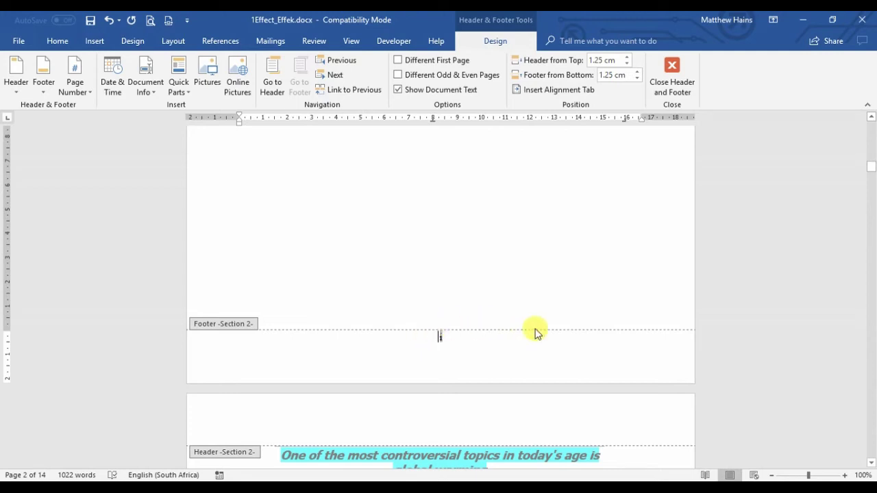
# - Check that the following page's footer reads ii, then return to the contents page
pyautogui.scroll(-3, 598, 332)
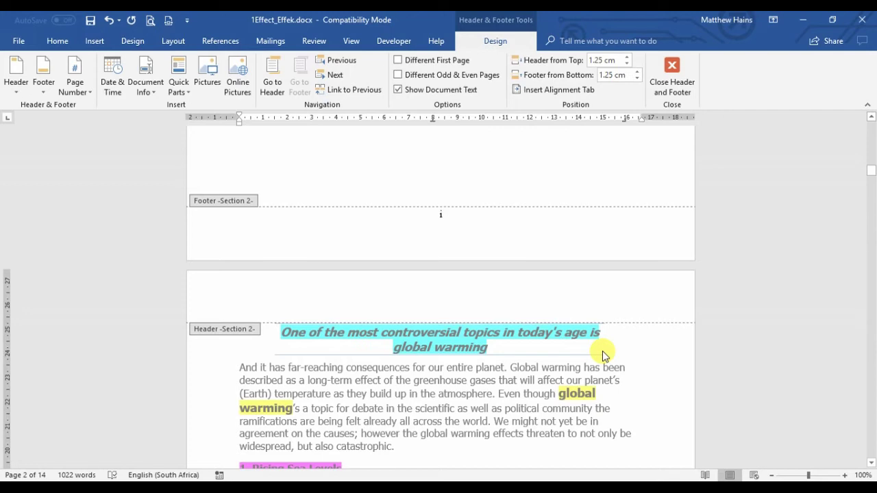
pyautogui.scroll(-4, 602, 355)
pyautogui.scroll(-3, 601, 355)
pyautogui.scroll(-5, 600, 355)
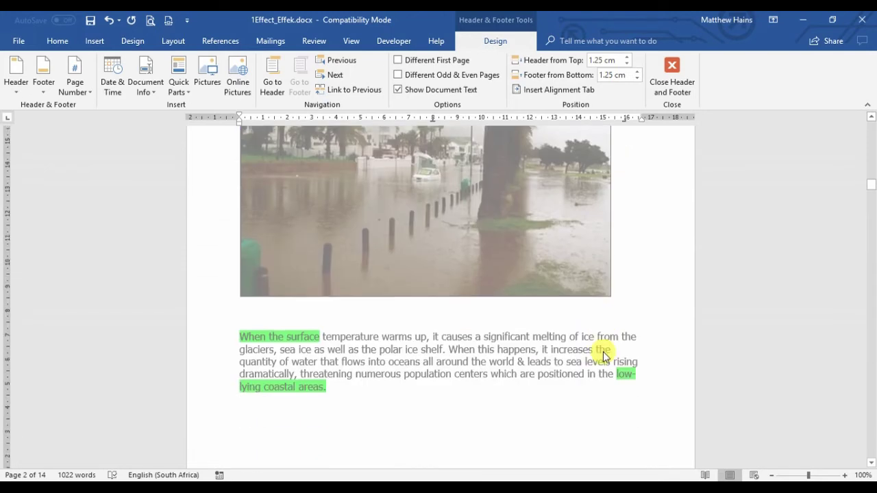
pyautogui.scroll(-2, 596, 354)
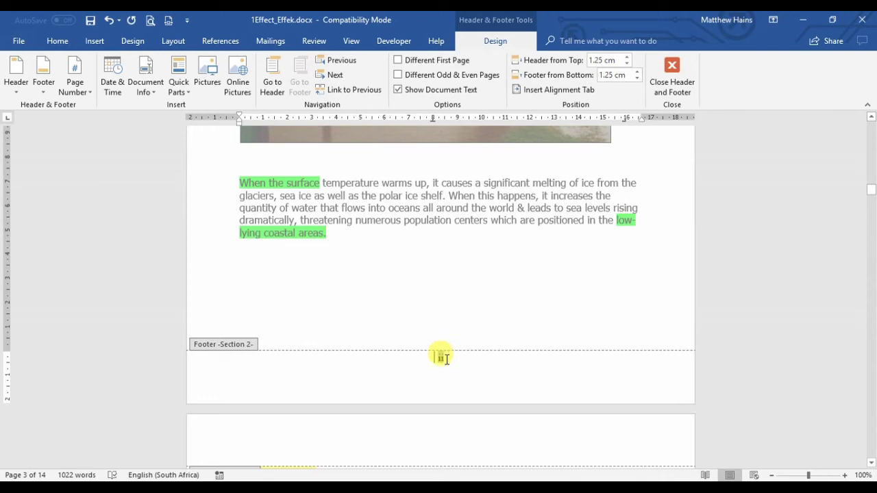
pyautogui.scroll(6, 452, 361)
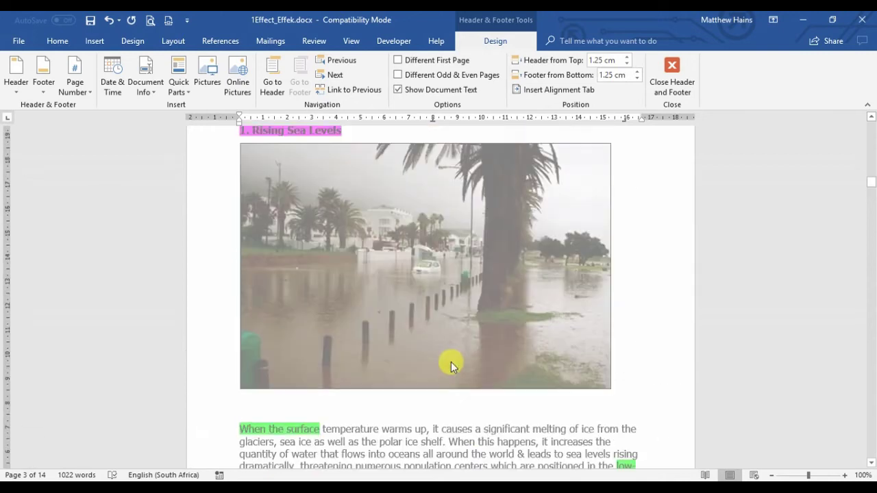
pyautogui.scroll(4, 451, 362)
pyautogui.scroll(4, 452, 361)
pyautogui.scroll(4, 451, 363)
pyautogui.scroll(6, 451, 363)
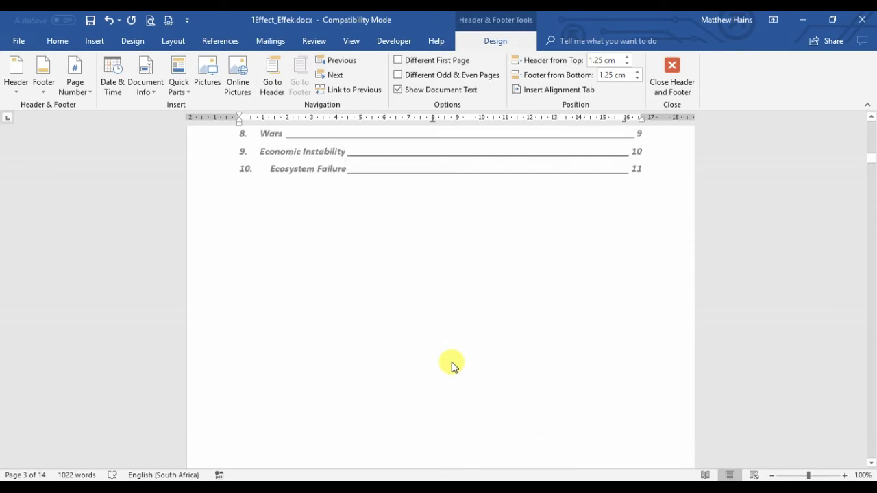
pyautogui.scroll(3, 451, 363)
pyautogui.scroll(2, 451, 363)
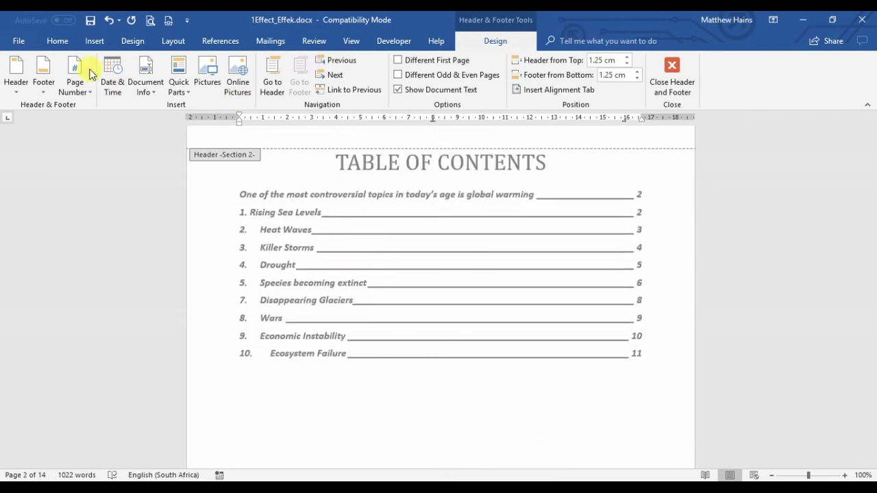
pyautogui.click(57, 41)
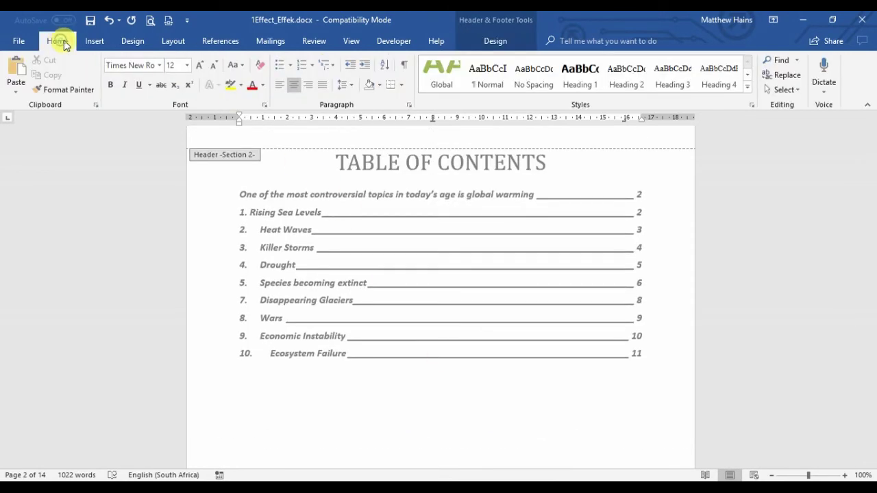
# - Turn on Show/Hide ¶ to display paragraph marks and page breaks
pyautogui.click(405, 66)
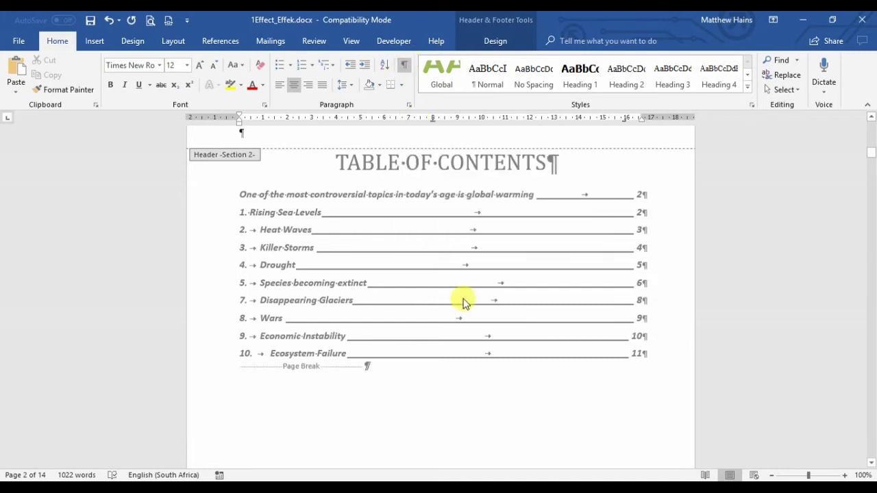
pyautogui.scroll(-2, 444, 323)
pyautogui.scroll(-1, 443, 323)
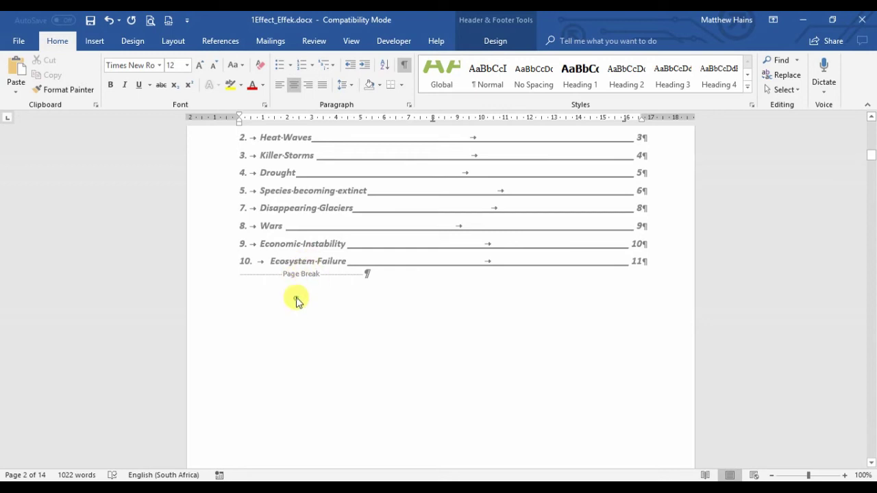
# - Leave footer editing and delete the page break after the contents list
pyautogui.doubleClick(296, 298)
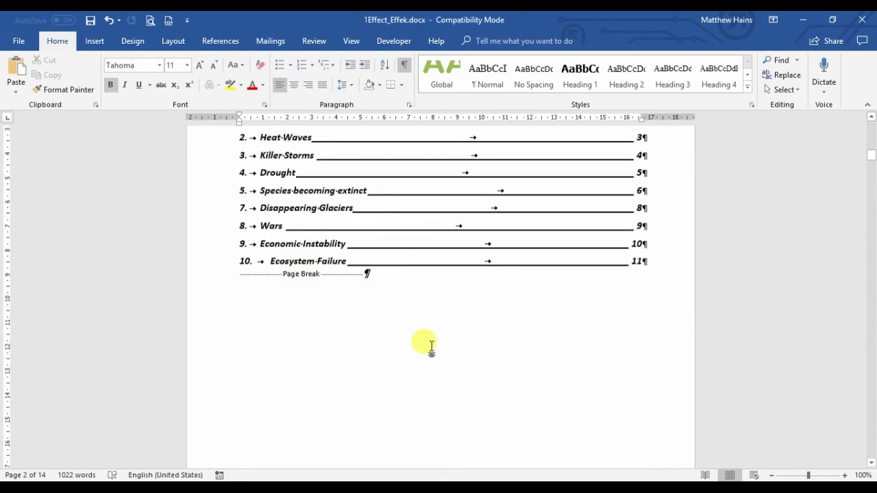
pyautogui.click(230, 272)
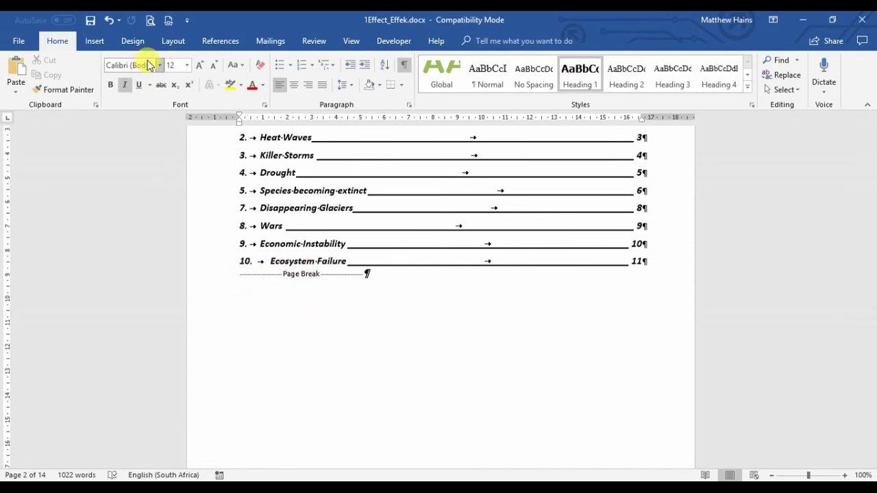
pyautogui.click(163, 42)
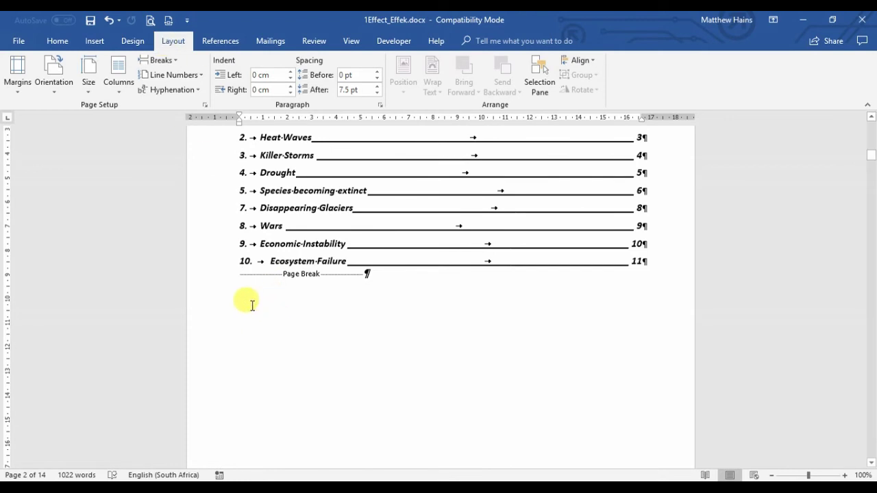
pyautogui.hotkey('ctrl', 'z')
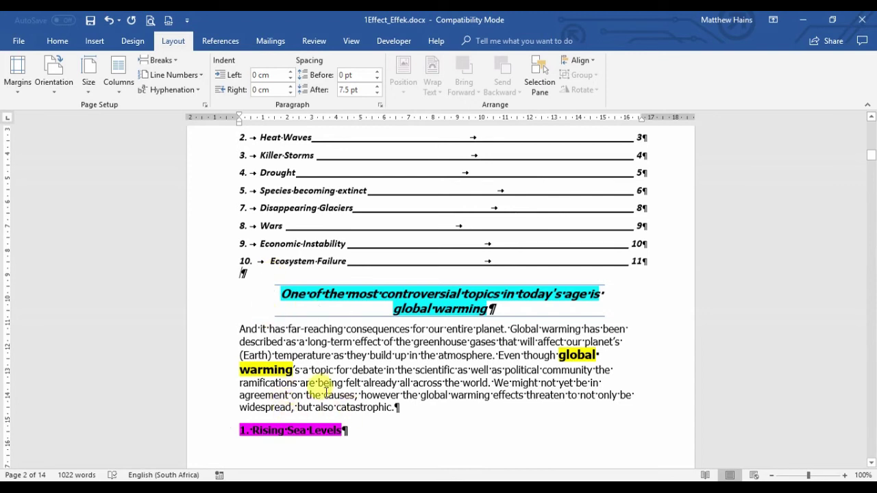
# - Insert a Next Page section break after the contents list and scroll through the body
pyautogui.click(173, 60)
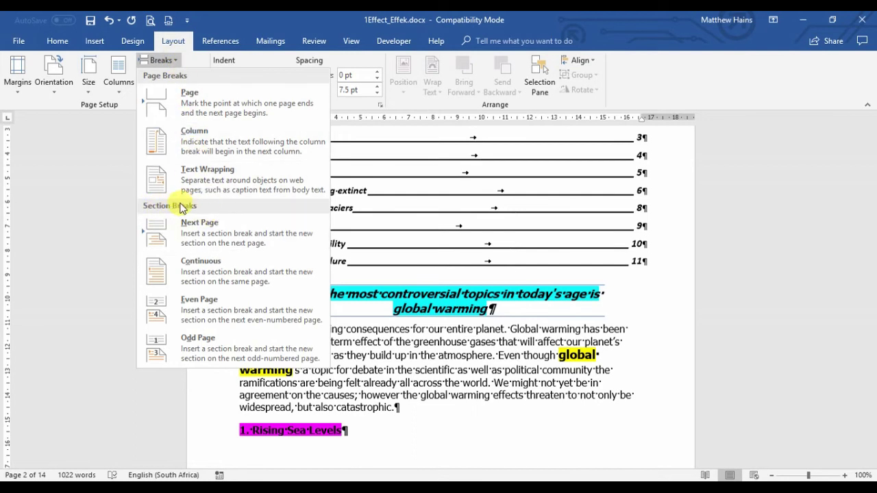
pyautogui.click(214, 234)
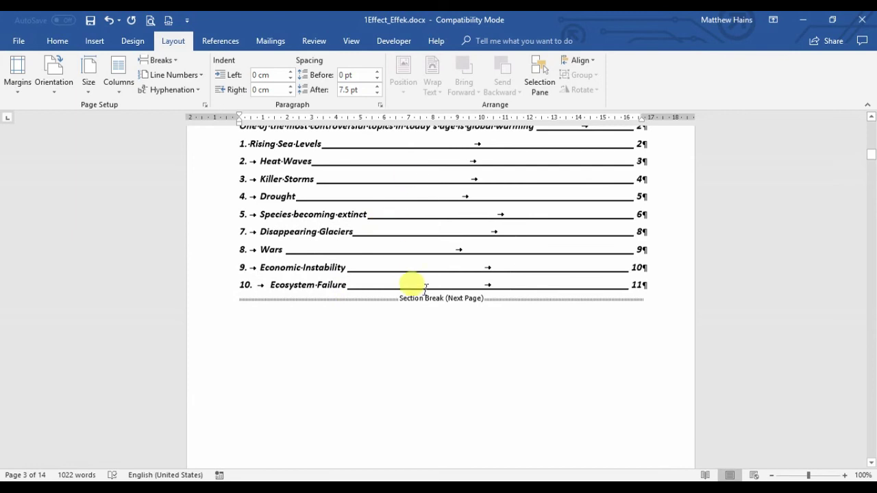
pyautogui.scroll(3, 363, 250)
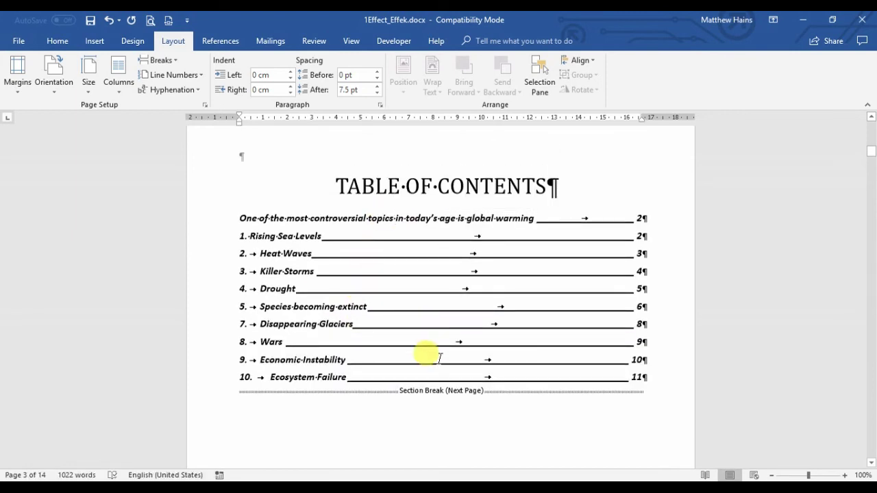
pyautogui.scroll(-7, 547, 356)
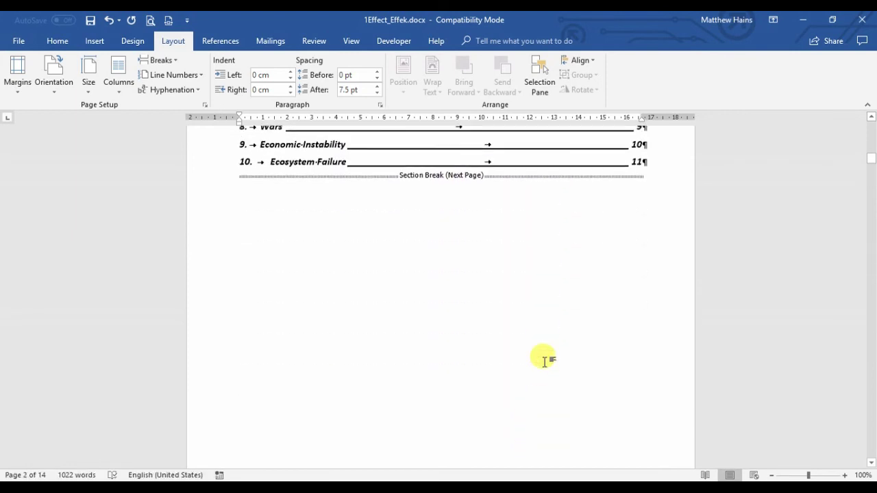
pyautogui.scroll(-3, 548, 356)
pyautogui.scroll(-2, 513, 370)
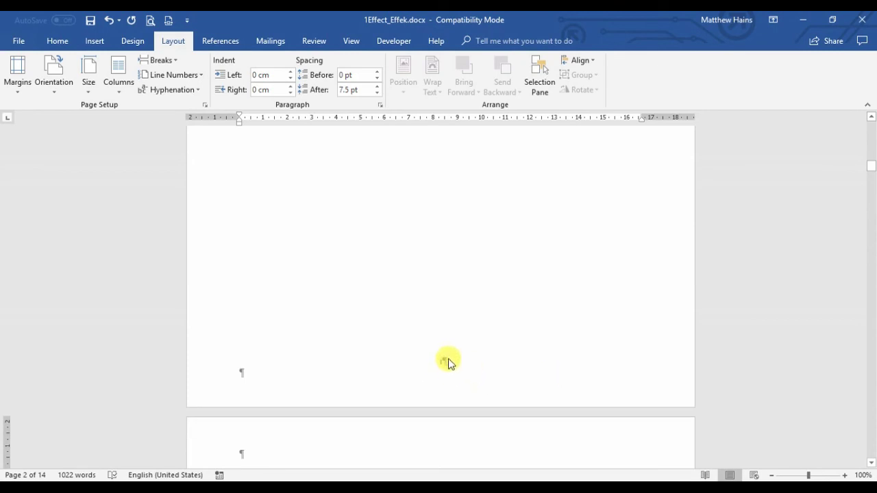
pyautogui.scroll(-4, 447, 367)
pyautogui.scroll(-5, 447, 366)
pyautogui.scroll(-4, 447, 366)
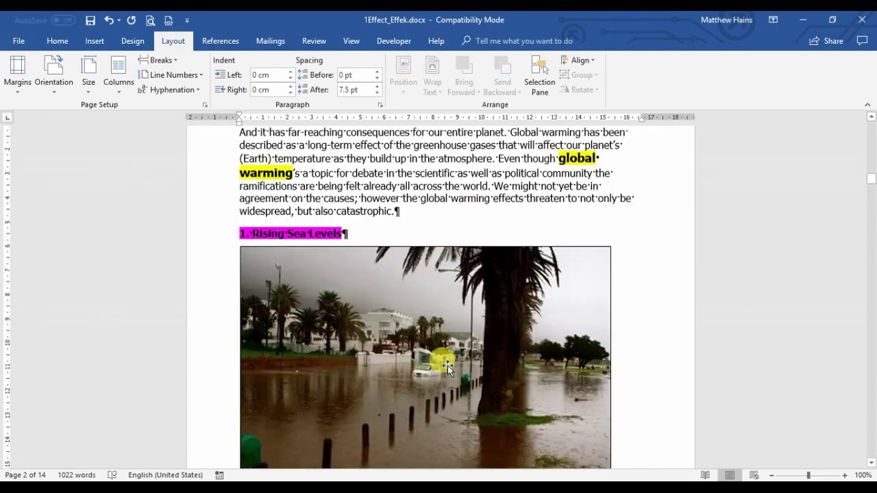
pyautogui.scroll(-6, 447, 367)
pyautogui.scroll(-4, 447, 366)
pyautogui.scroll(-2, 446, 366)
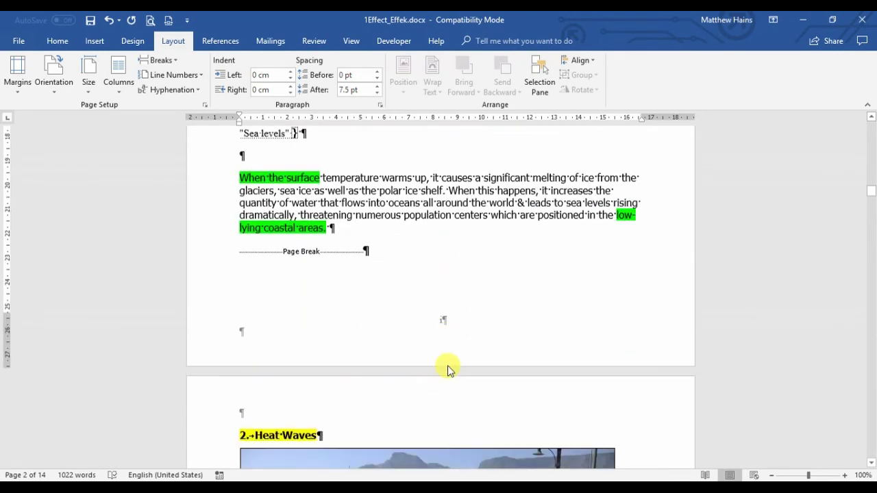
# - Open the first body page's footer and turn off Link to Previous for section 3
pyautogui.doubleClick(443, 327)
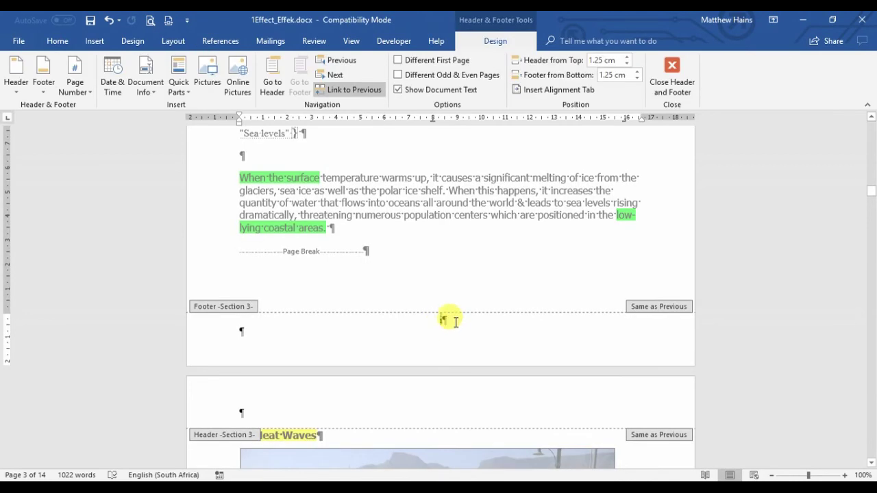
pyautogui.moveTo(439, 321); pyautogui.dragTo(446, 348)
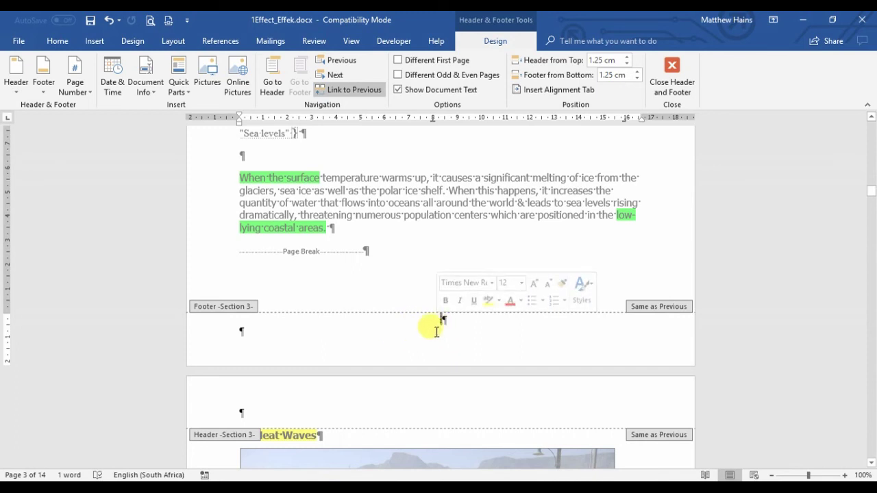
pyautogui.click(344, 91)
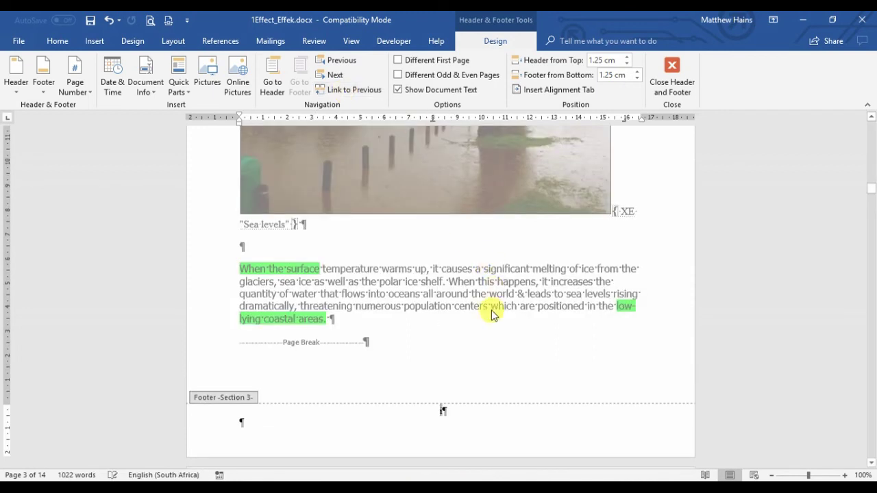
pyautogui.scroll(-1, 493, 312)
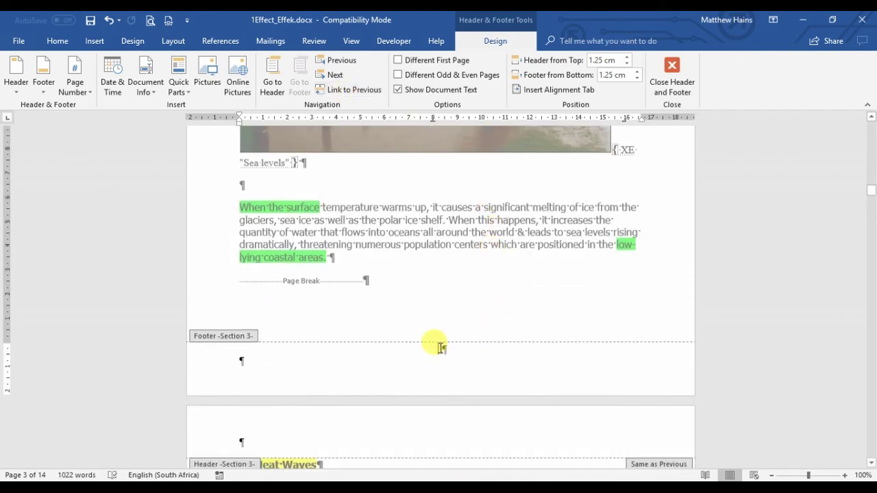
# - Format section 3 page numbers as Arabic 1, 2, 3 starting at 1
pyautogui.rightClick(441, 348)
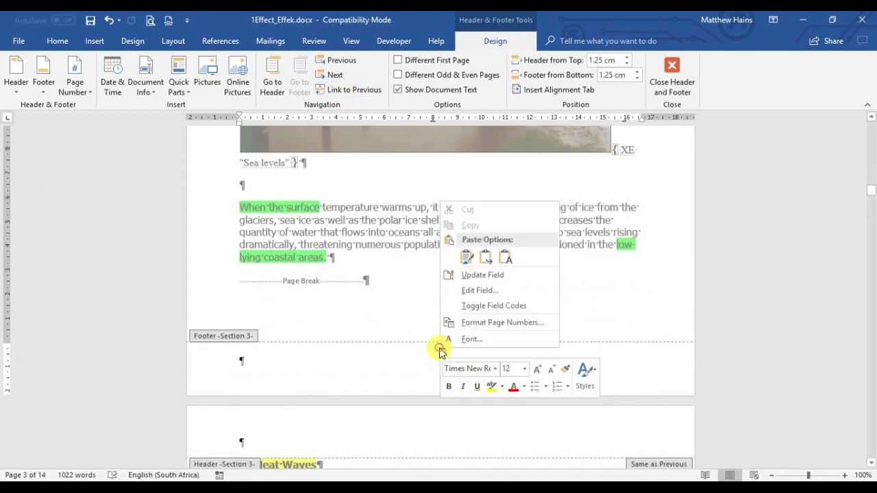
pyautogui.click(469, 326)
pyautogui.click(510, 178)
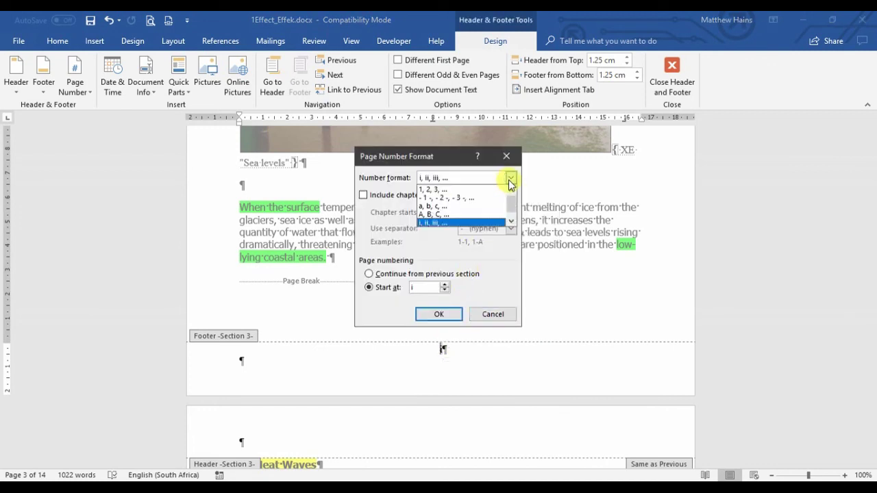
pyautogui.click(471, 190)
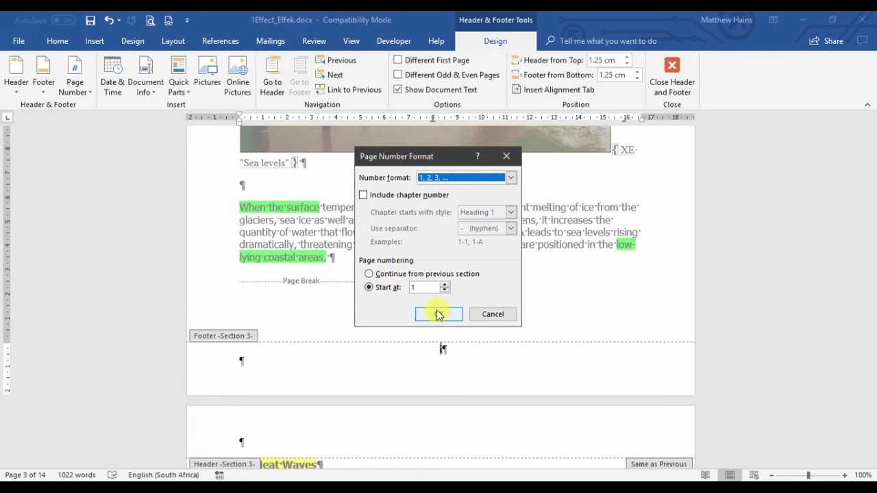
pyautogui.click(438, 313)
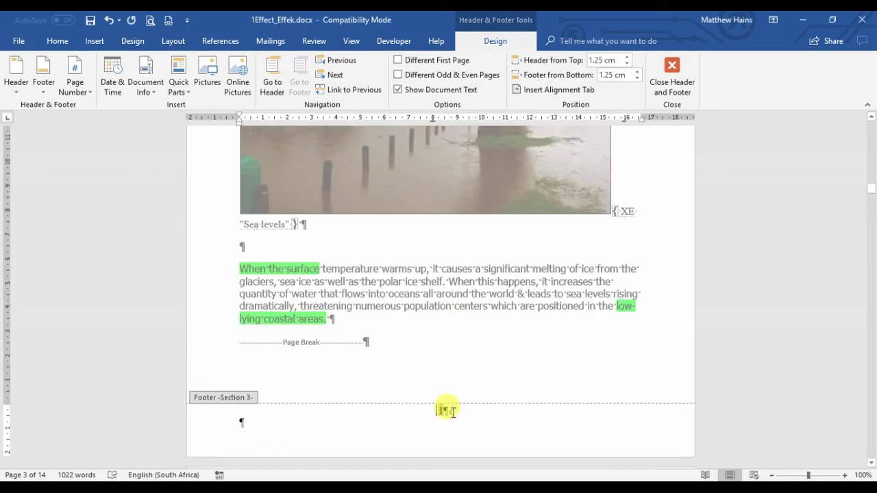
# - Exit header and footer editing and return to the document body text
pyautogui.scroll(5, 610, 368)
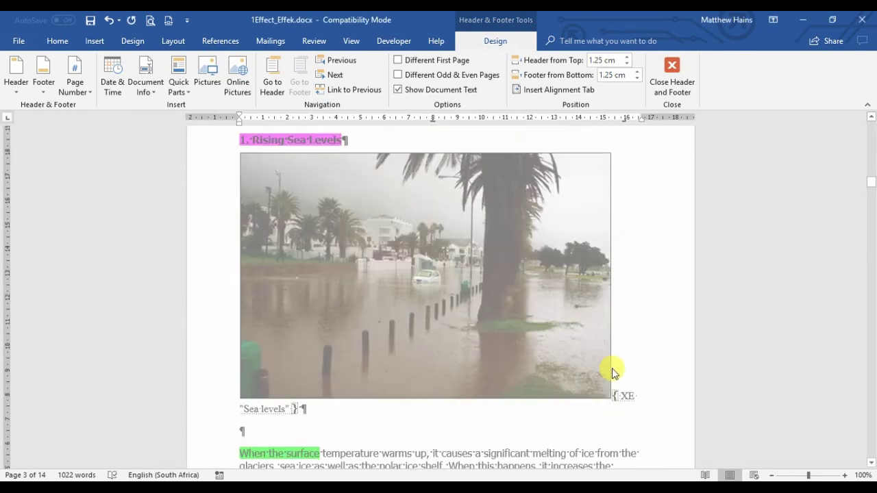
pyautogui.scroll(5, 612, 368)
pyautogui.scroll(3, 611, 367)
pyautogui.scroll(1, 612, 368)
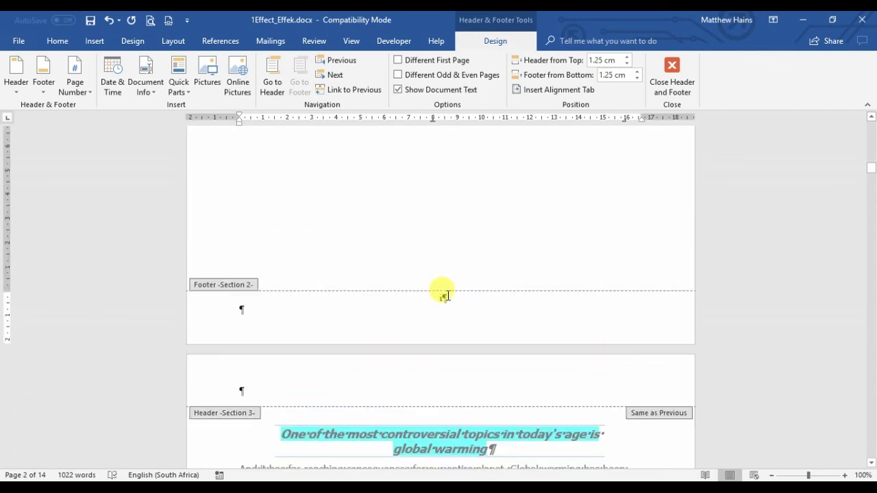
pyautogui.scroll(-1, 514, 298)
pyautogui.scroll(-3, 514, 299)
pyautogui.doubleClick(616, 286)
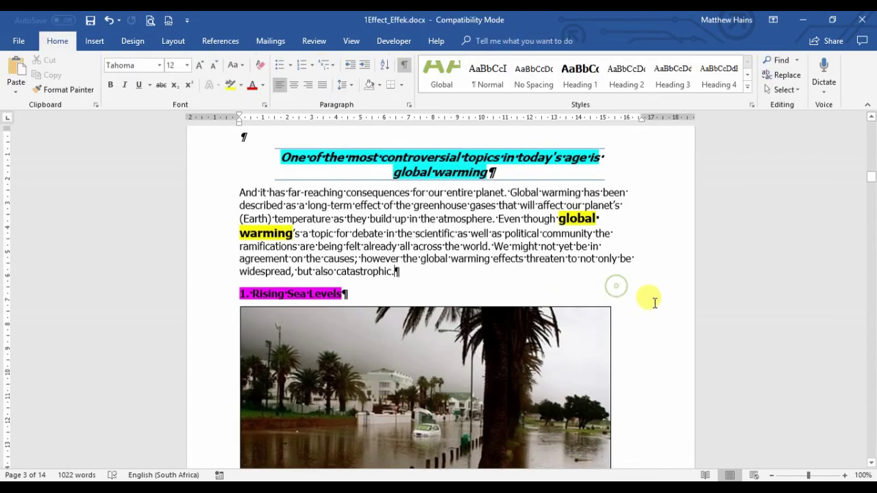
# - Scroll through the body pages to confirm their centred footers read 1, 2 and 3
pyautogui.scroll(-3, 654, 303)
pyautogui.scroll(-3, 651, 303)
pyautogui.scroll(-2, 603, 318)
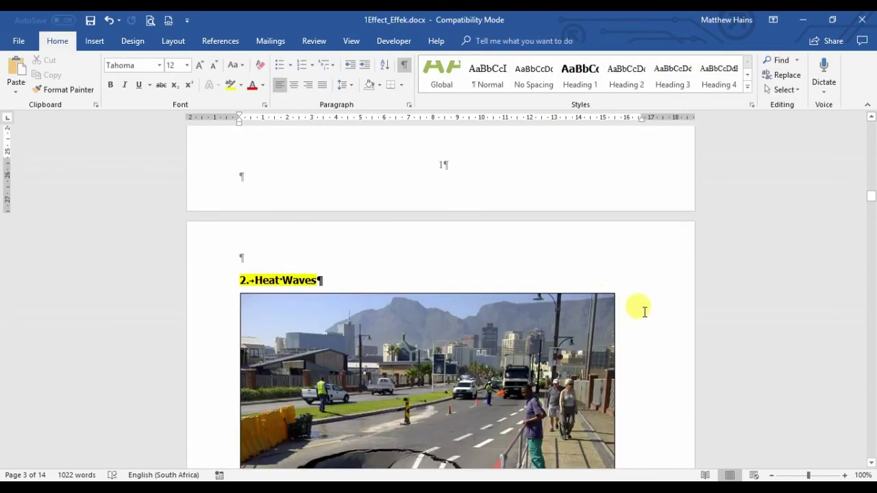
pyautogui.scroll(-3, 640, 308)
pyautogui.scroll(-3, 642, 309)
pyautogui.scroll(-2, 642, 309)
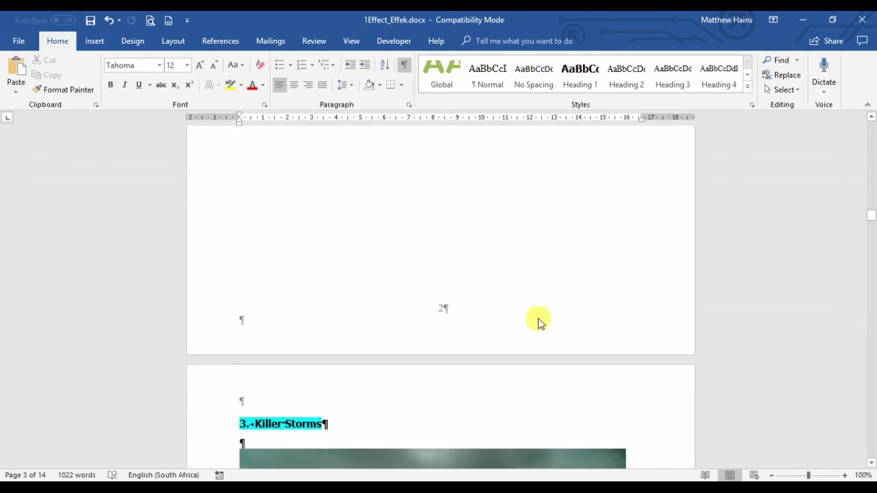
pyautogui.scroll(-3, 582, 316)
pyautogui.scroll(-3, 626, 309)
pyautogui.scroll(-2, 627, 309)
pyautogui.scroll(-2, 625, 311)
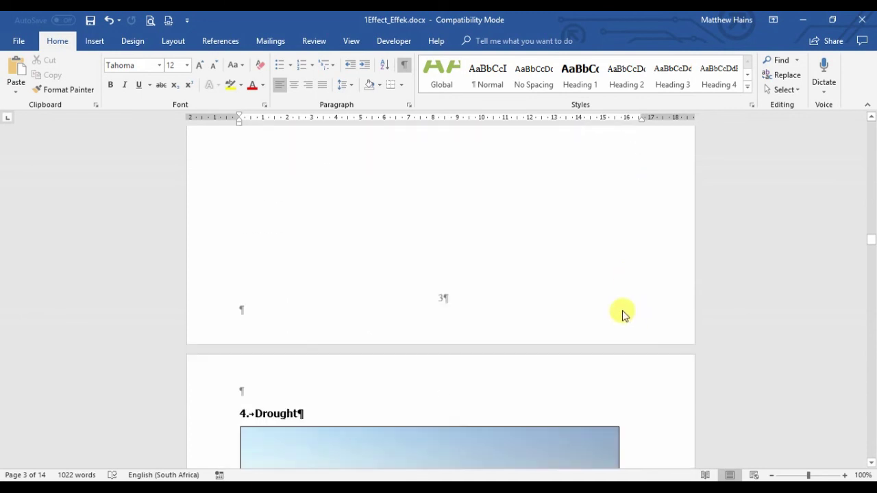